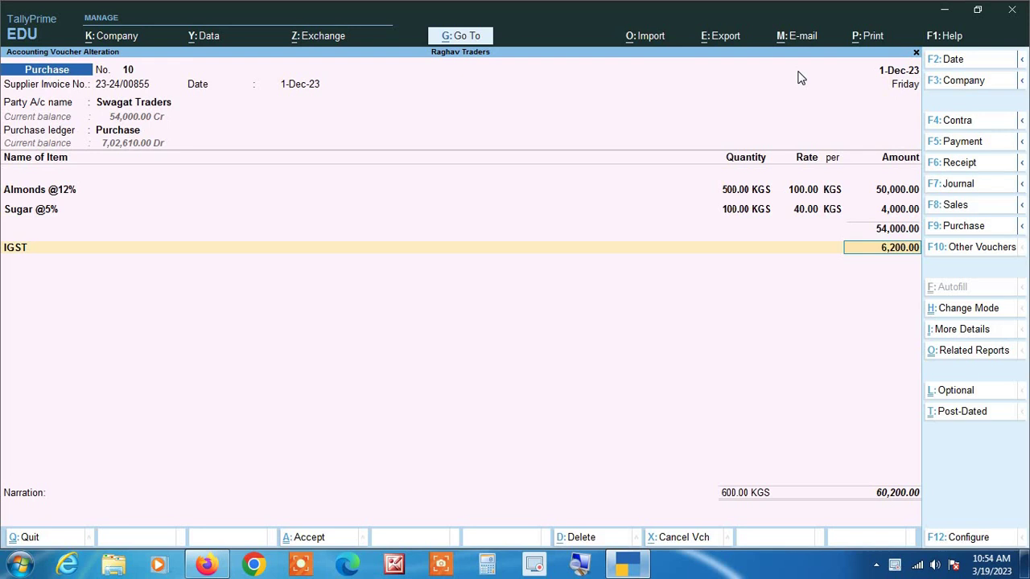
Add an Insurance Expense ledger line below IGST in the purchase voucher
key("Return")
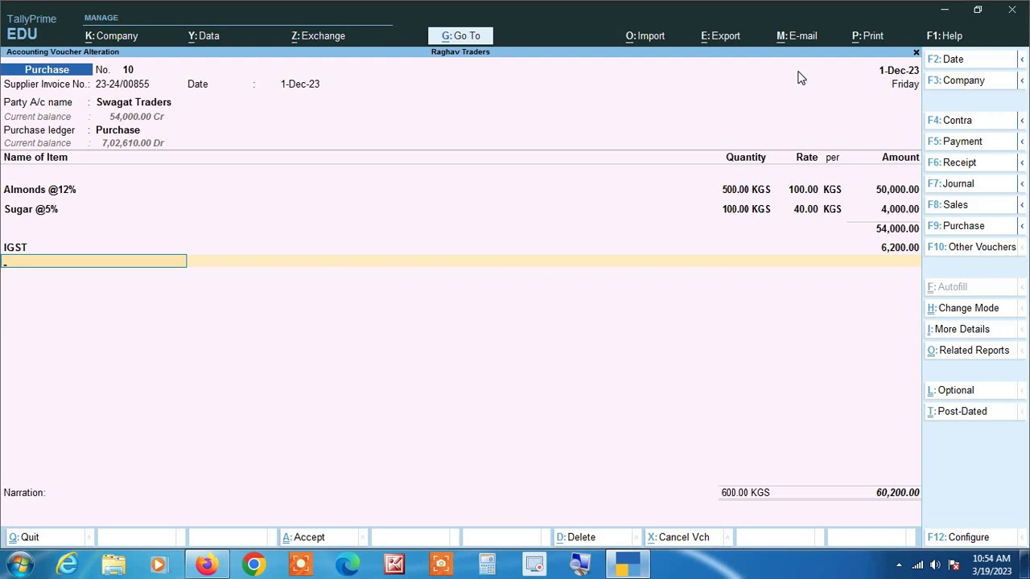
type("In")
key("Return")
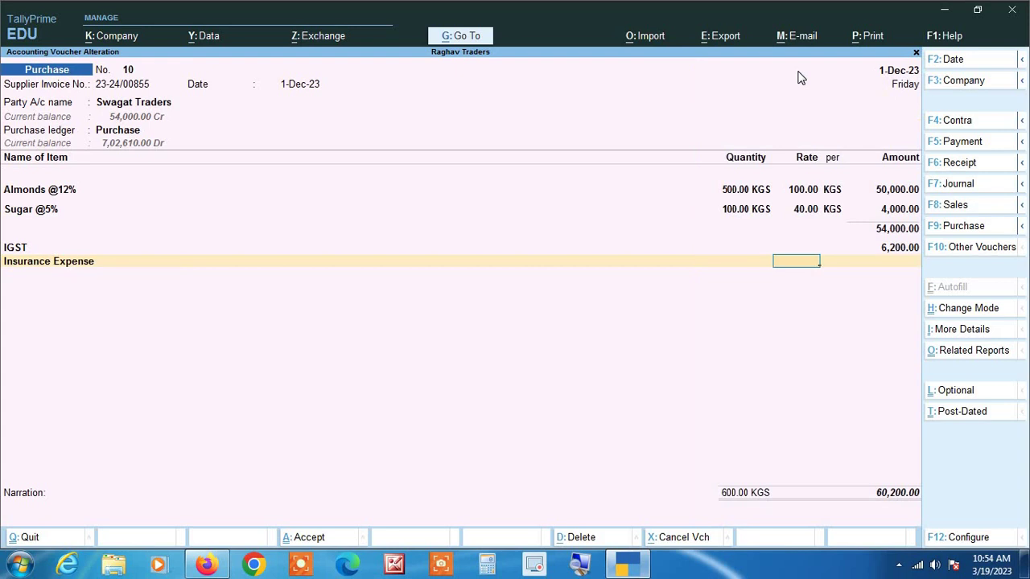
Open the Insurance Expense ledger from its voucher line, keep ledger type, GST applicability and assessable value inclusion as Not Applicable, and save it
key("BackSpace")
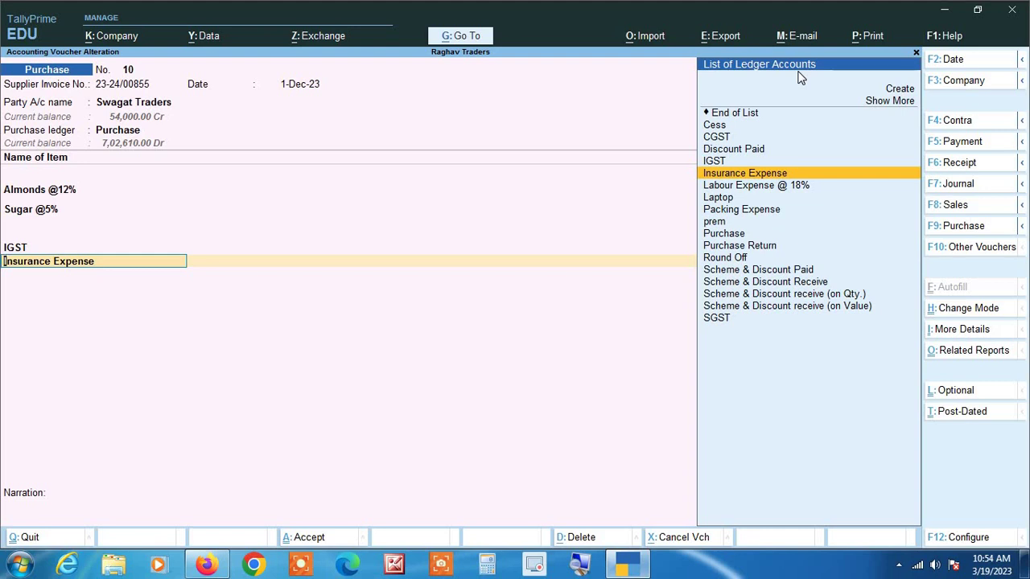
key("ctrl+Return")
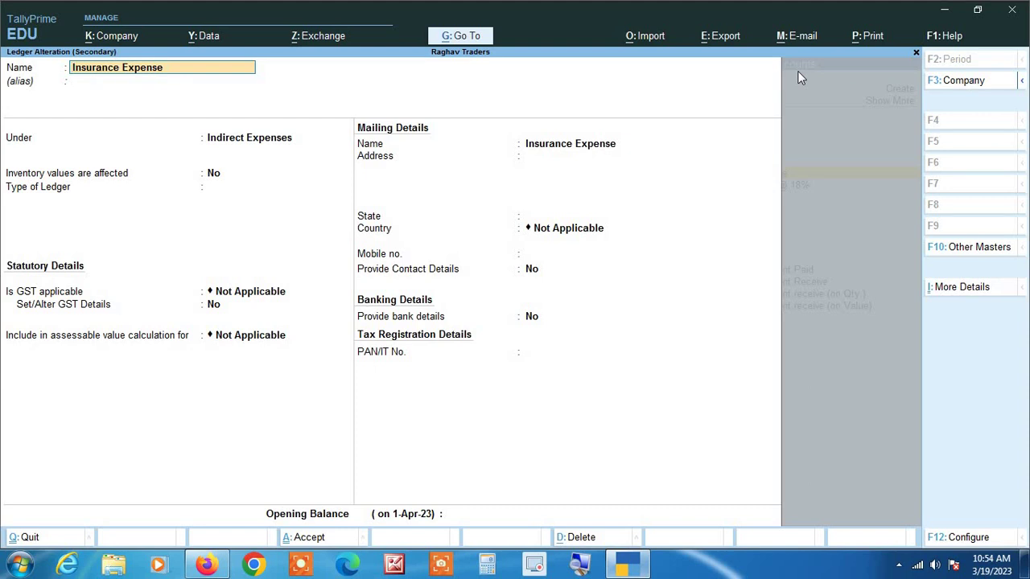
key("Return")
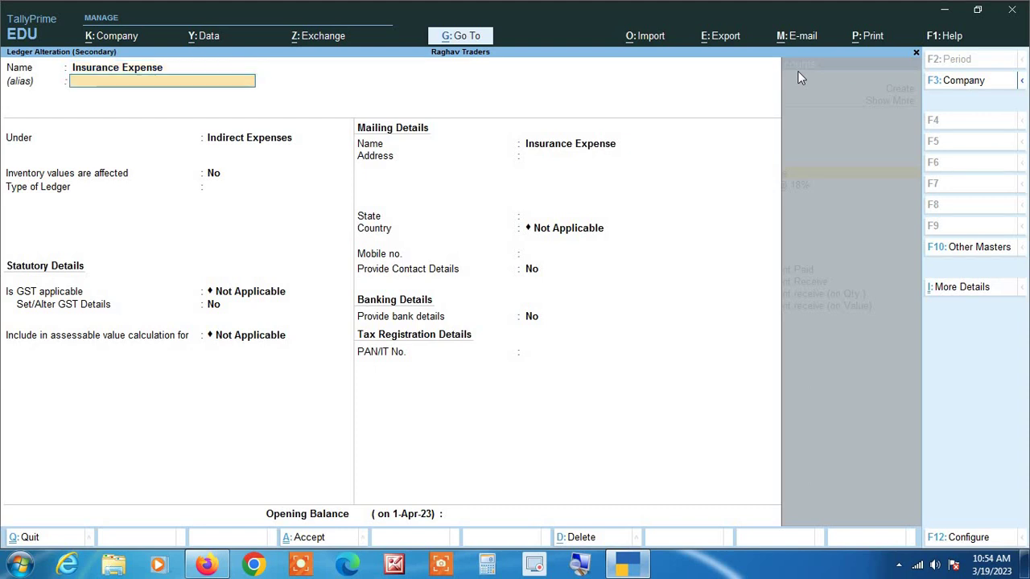
key("Return")
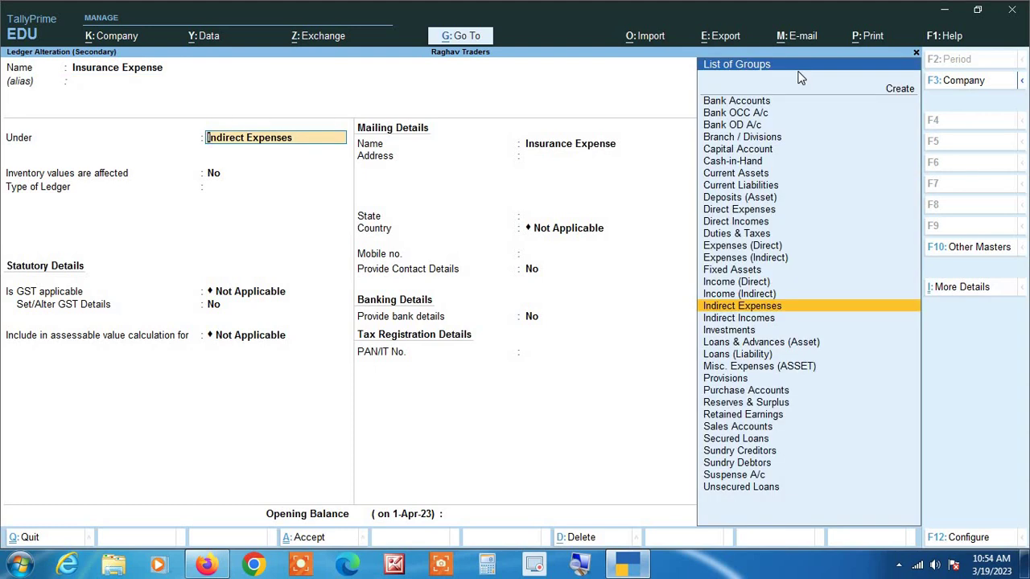
key("Return")
key("Return")
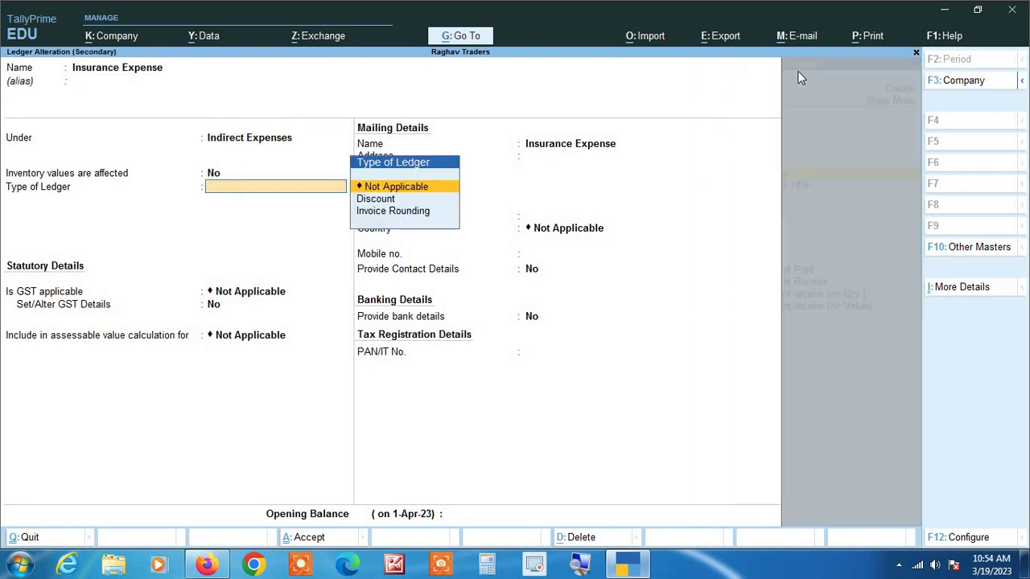
key("Return")
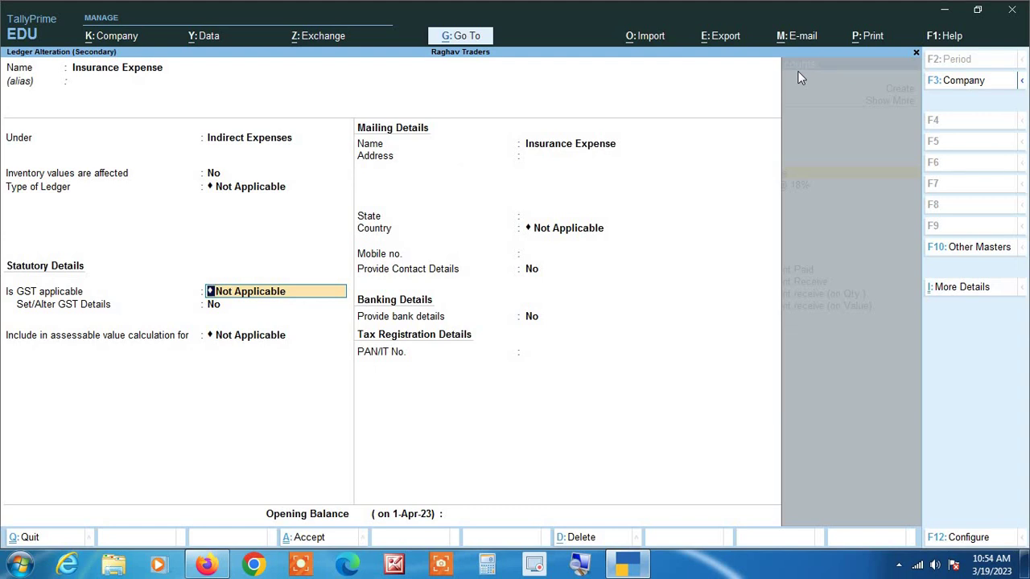
key("Return")
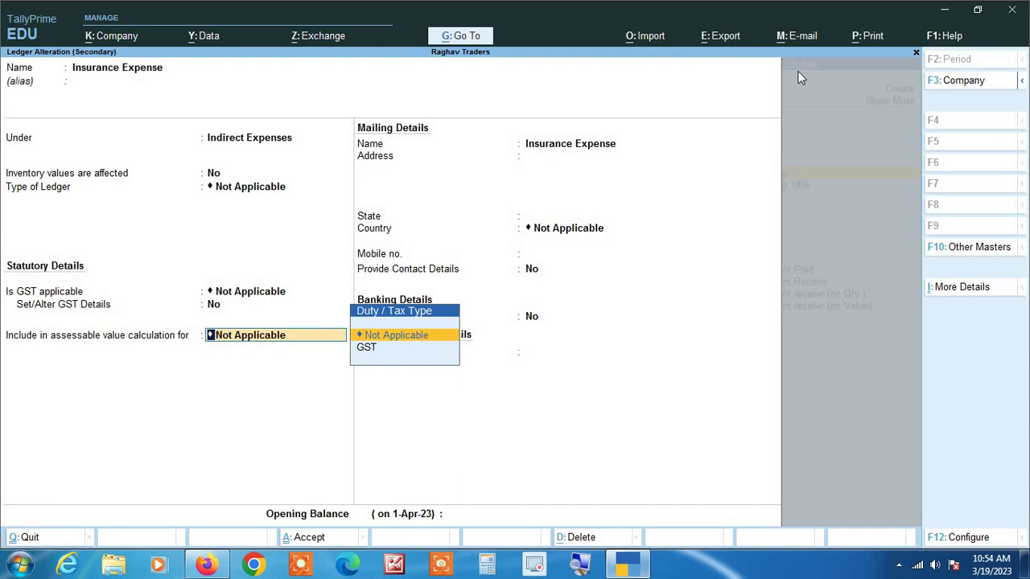
key("Return")
key("Return")
key("Return")
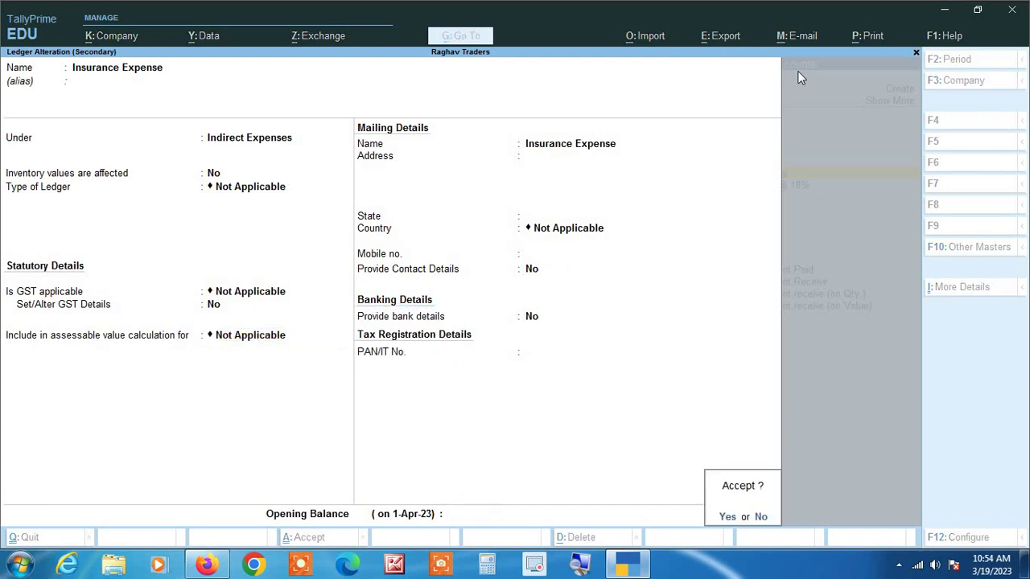
key("Return")
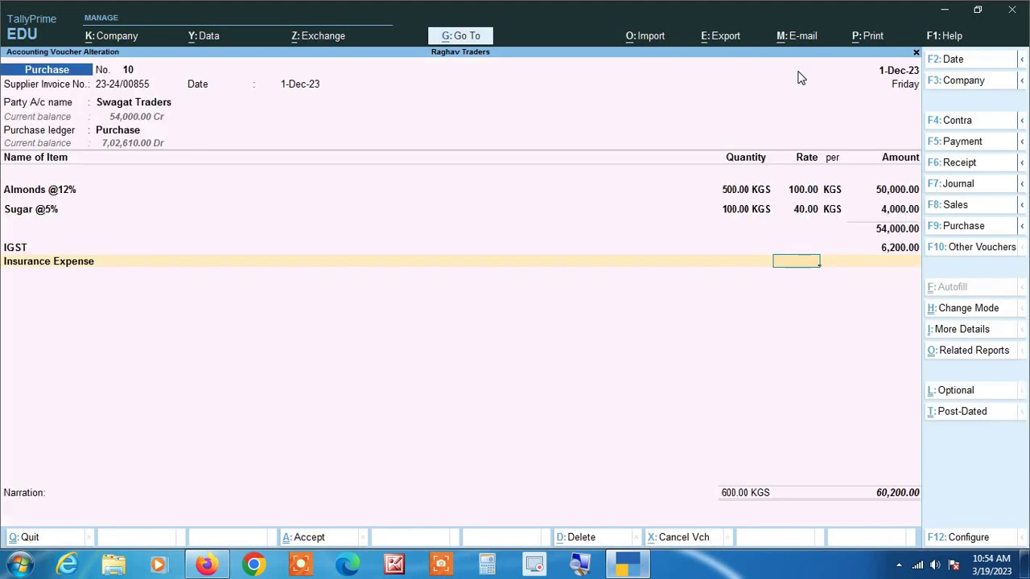
Enter an amount of 200 for the Insurance Expense line
key("Return")
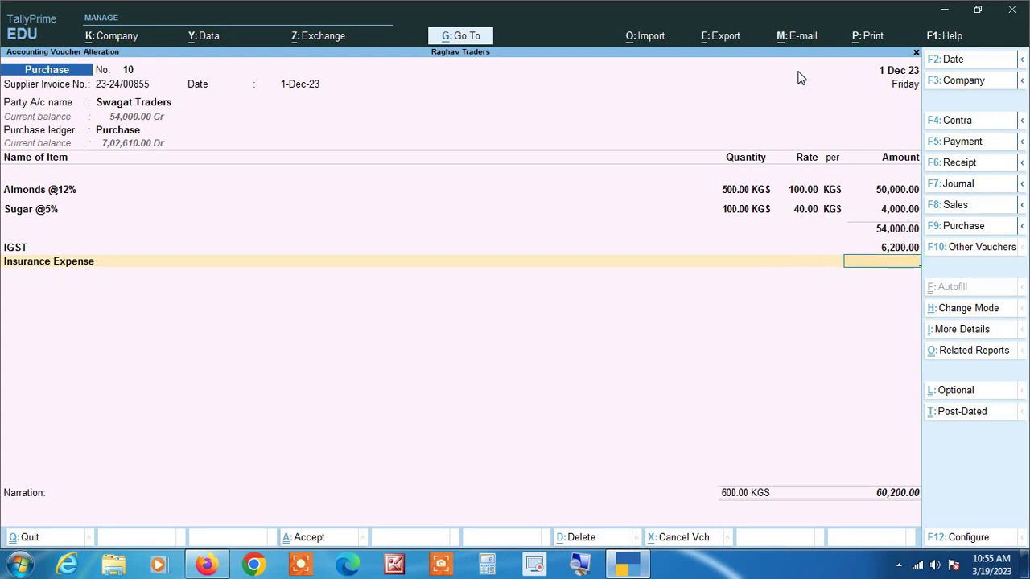
type("200")
key("Return")
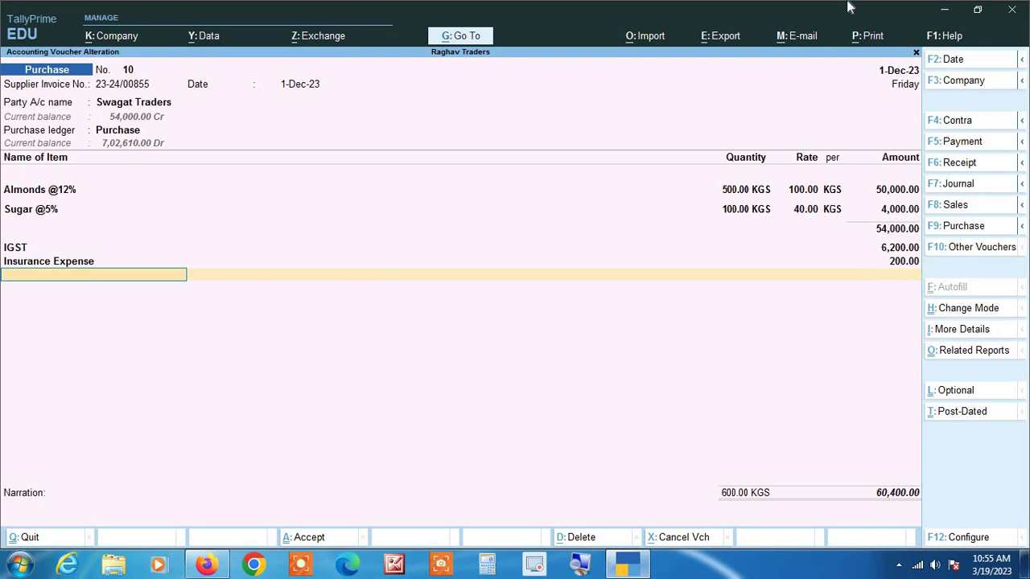
Remove the Insurance Expense line from the purchase voucher
key("BackSpace")
key("BackSpace")
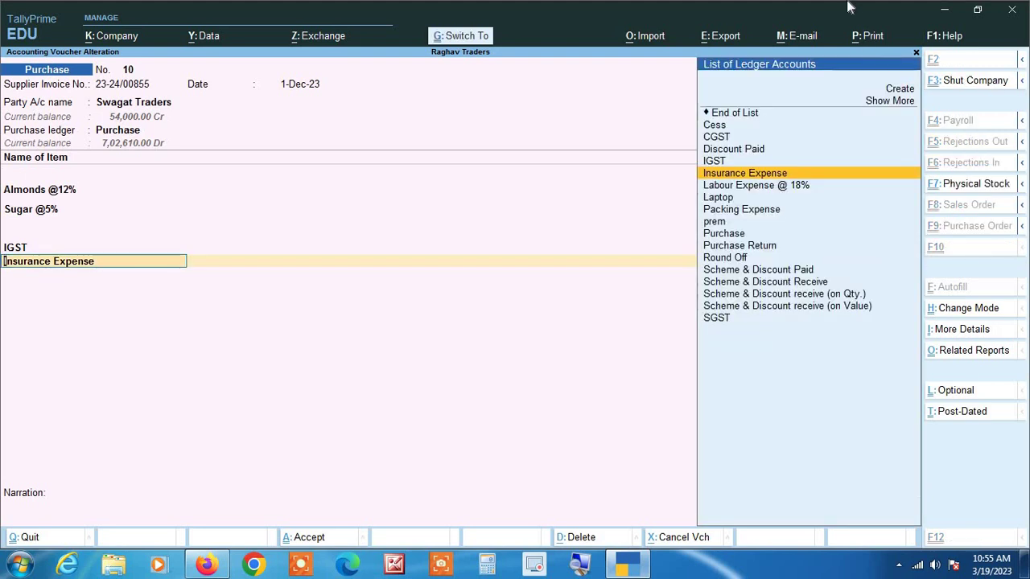
key("BackSpace")
key("BackSpace")
key("Return")
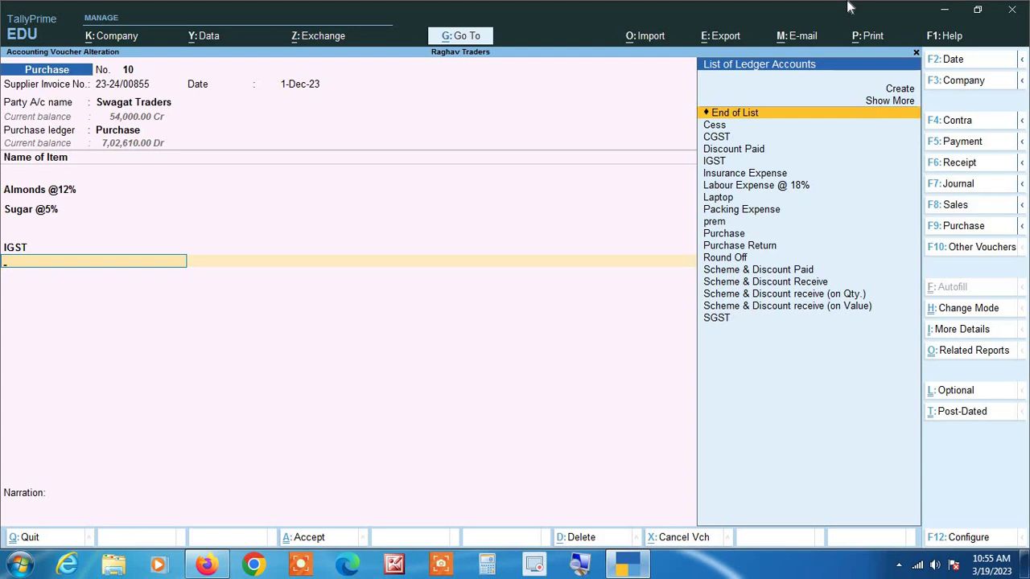
Add the Labour Expense @ 18% ledger on the line below IGST
key("Down")
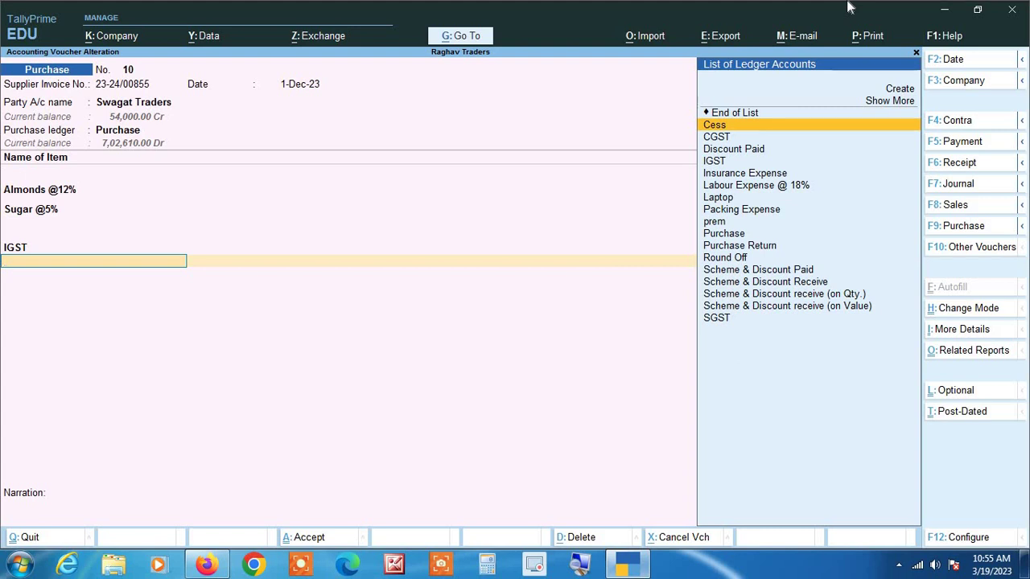
type("La")
key("Down")
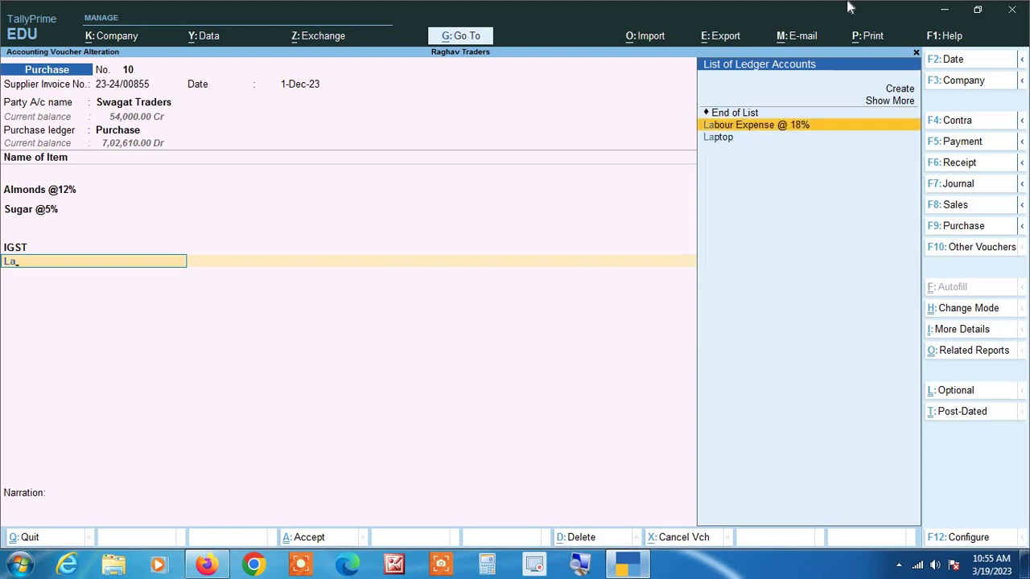
key("Return")
Open the Labour Expense @ 18% ledger for alteration, set its ledger type to Not Applicable and enable Set/Alter GST Details
key("BackSpace")
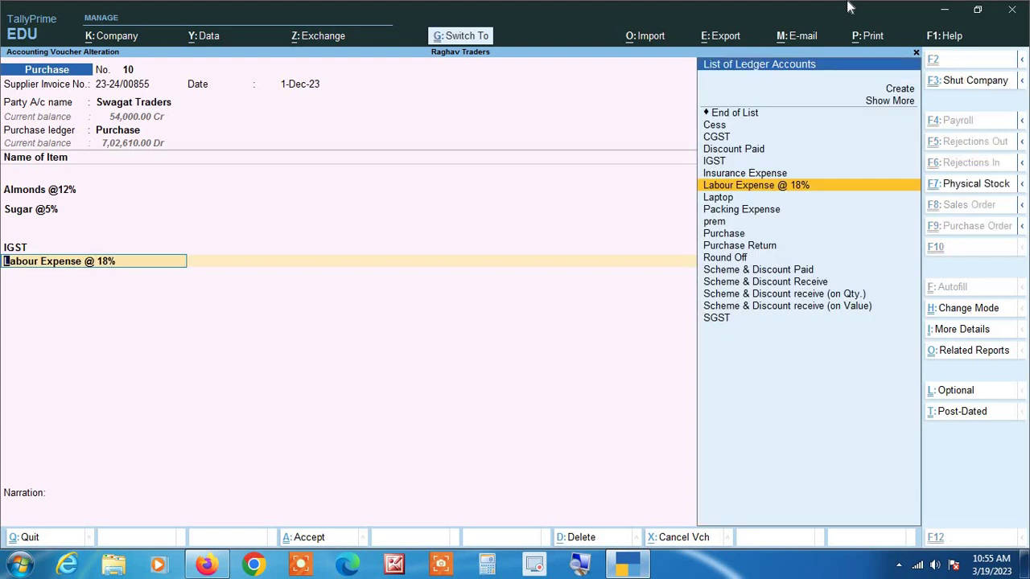
key("ctrl+Return")
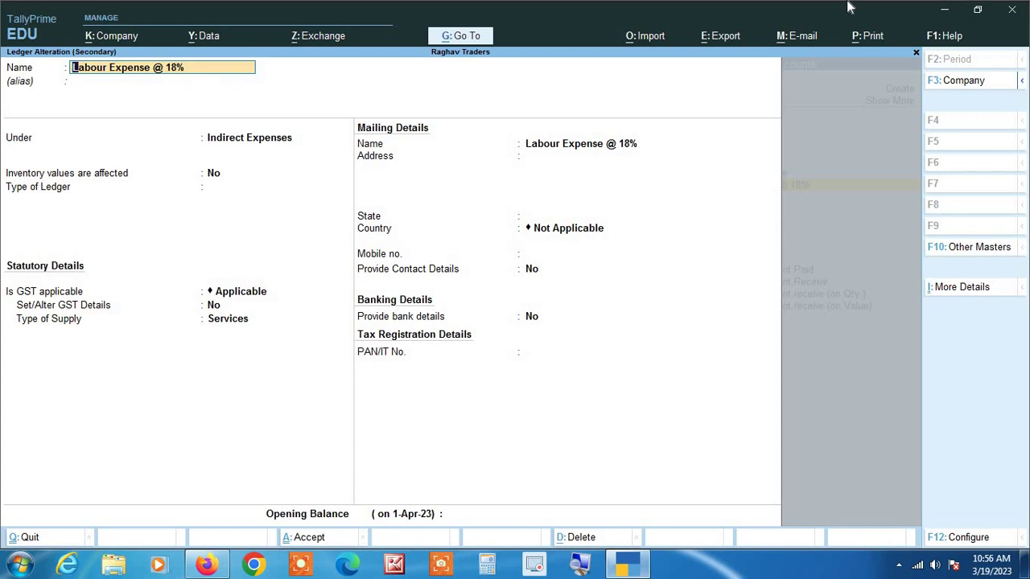
key("Return")
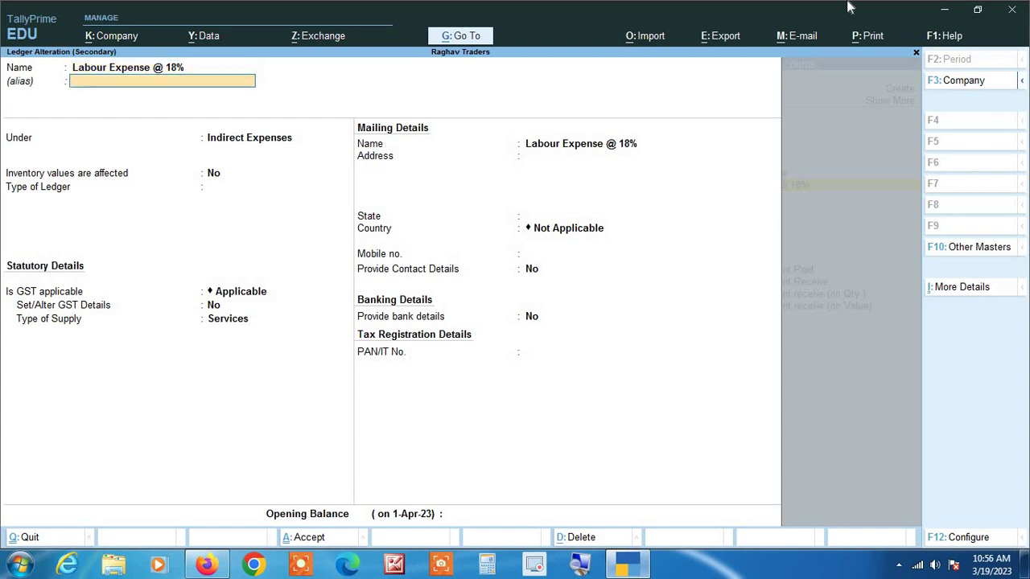
key("Return")
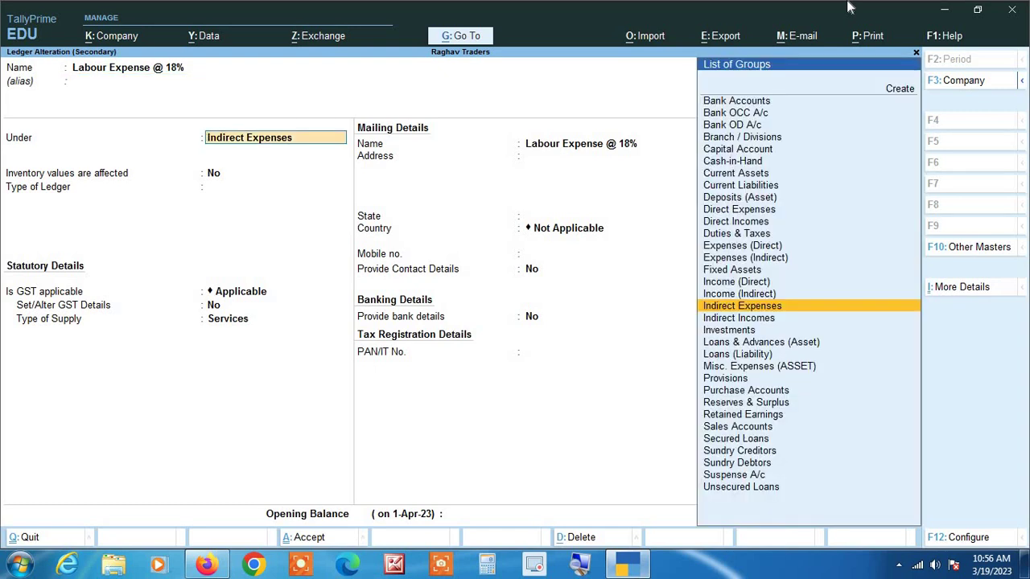
key("Return")
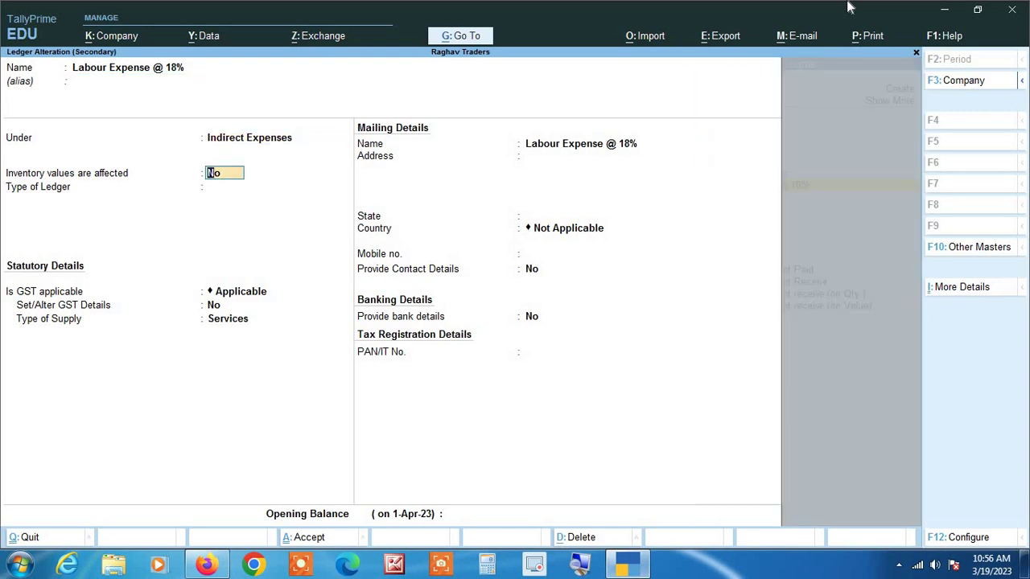
key("Return")
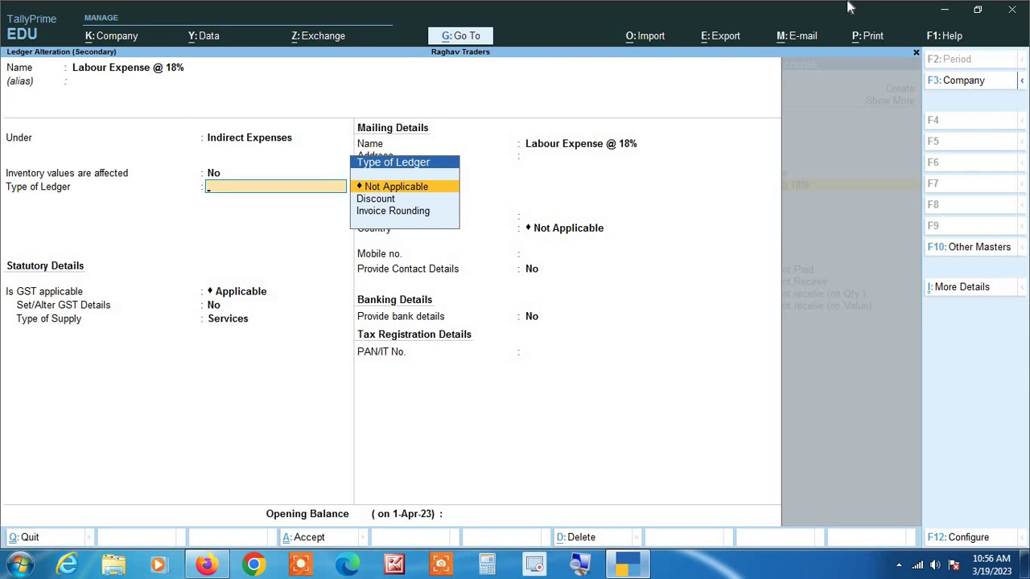
key("Return")
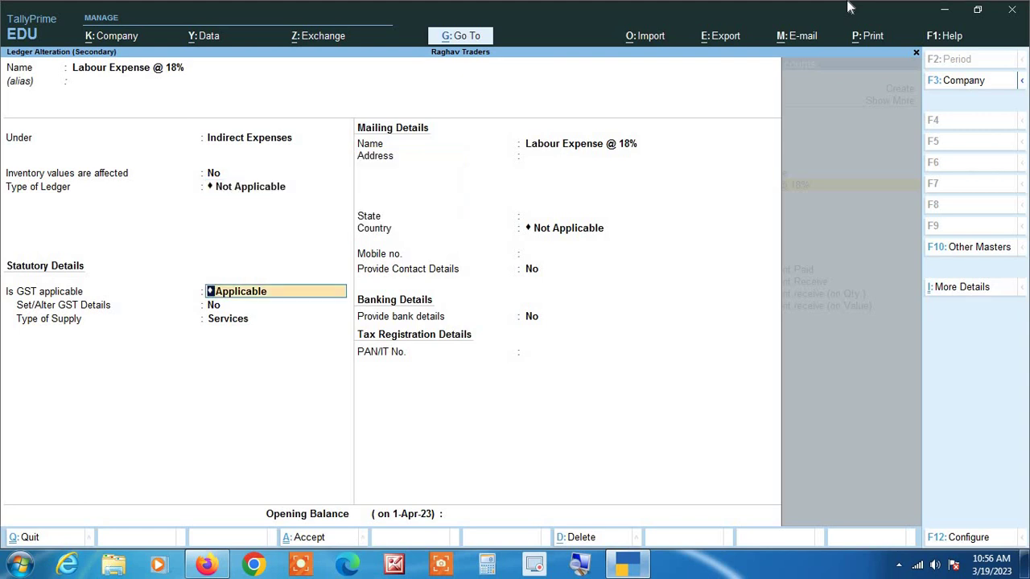
key("Return")
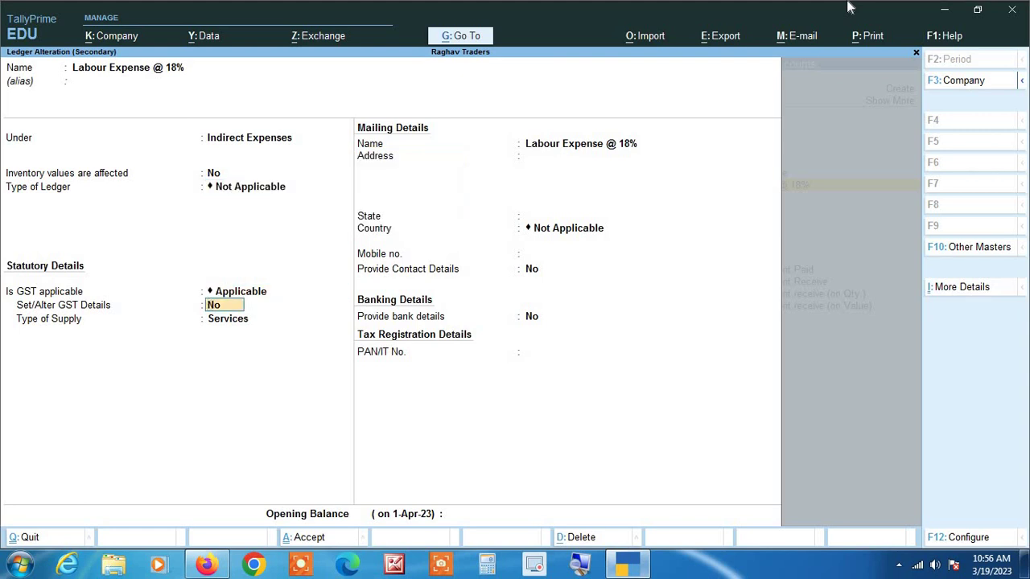
type("yes")
key("Return")
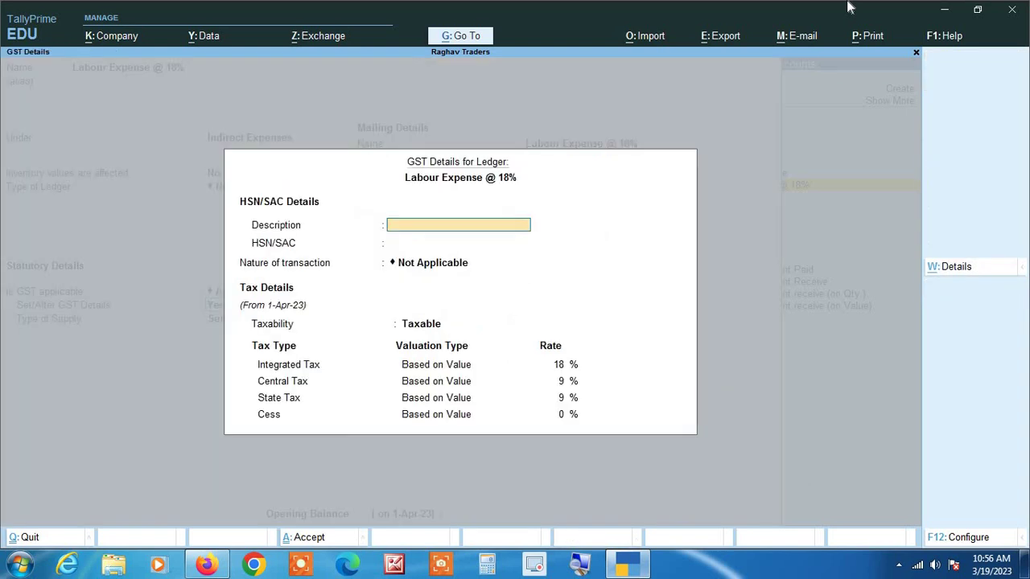
Accept the ledger's GST details with nature of transaction Not Applicable, integrated tax 18%, central and state tax 9% each, and cess 0%
key("Return")
key("Return")
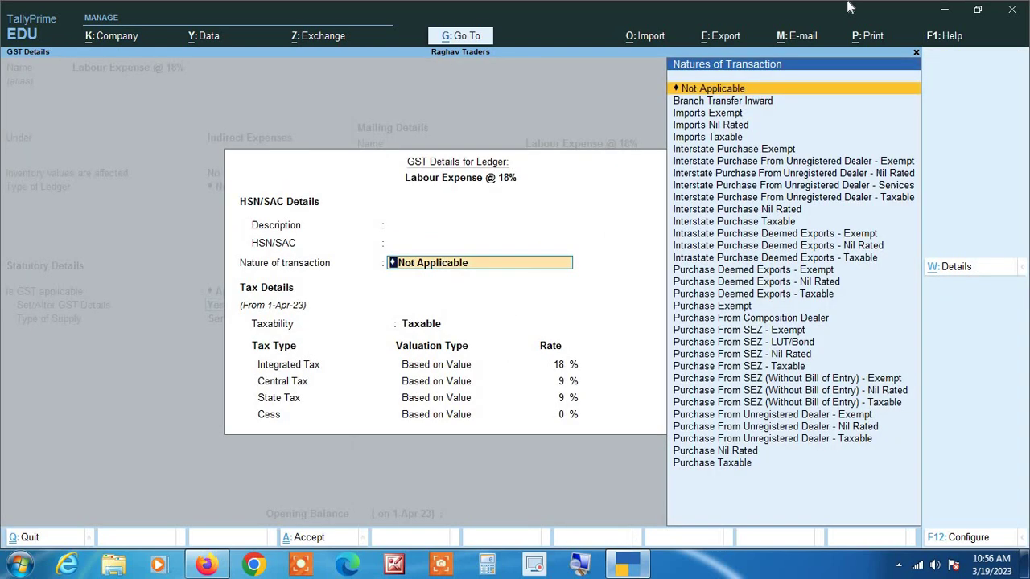
key("Return")
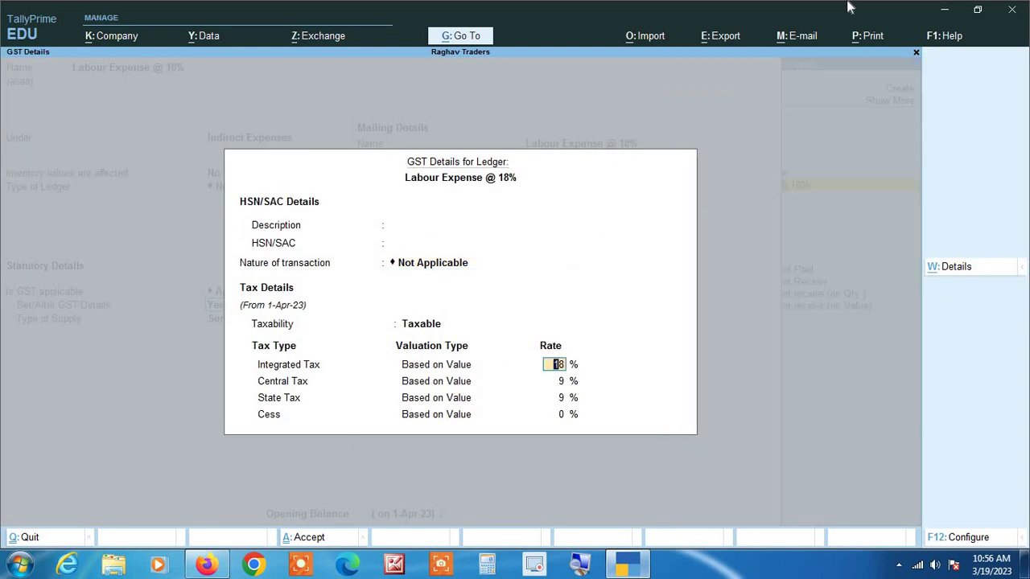
key("Return")
key("Return")
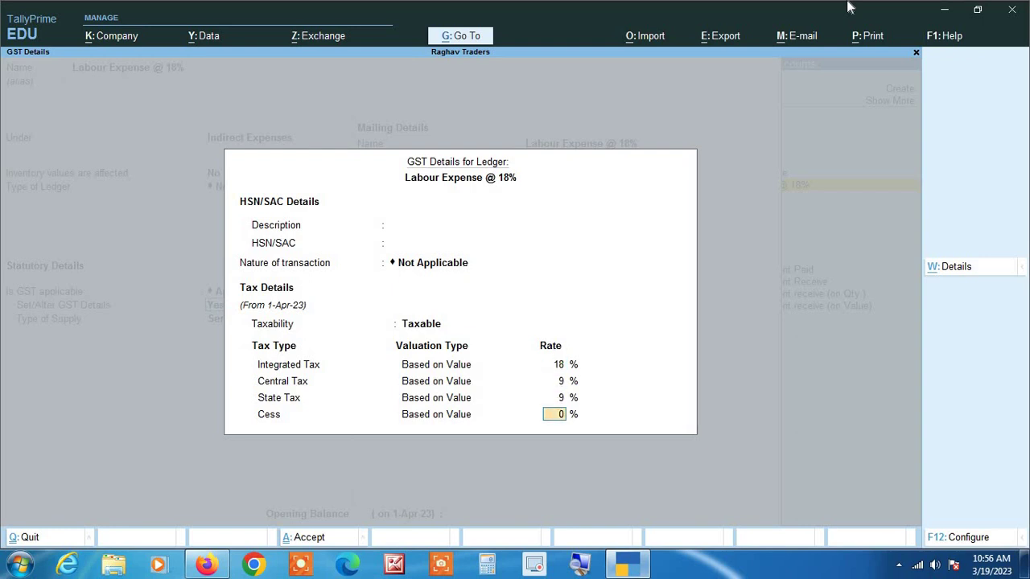
key("Return")
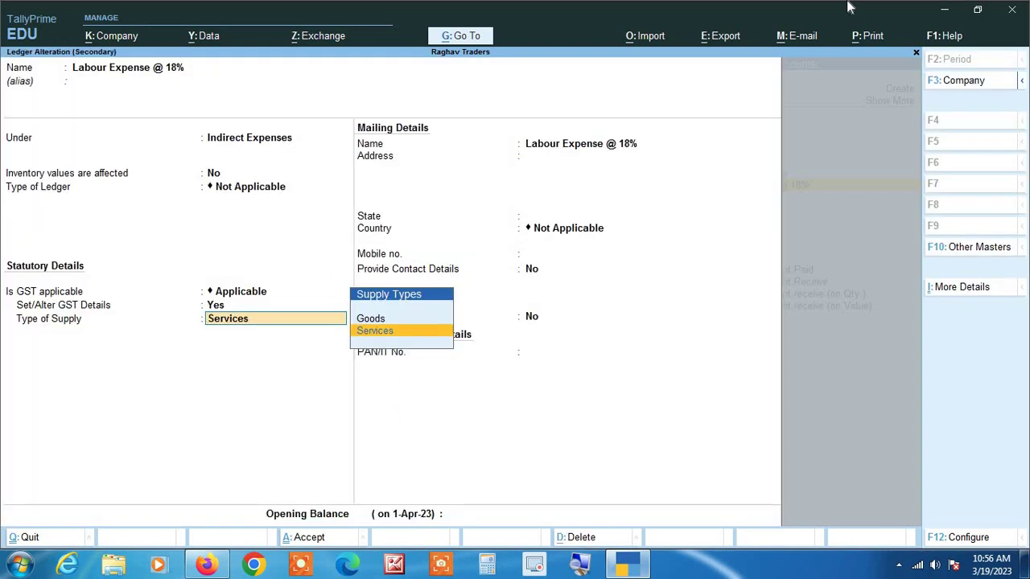
Keep the type of supply as Services, leave the opening balance empty and save the labour ledger
key("Return")
key("Return")
key("Return")
key("Return")
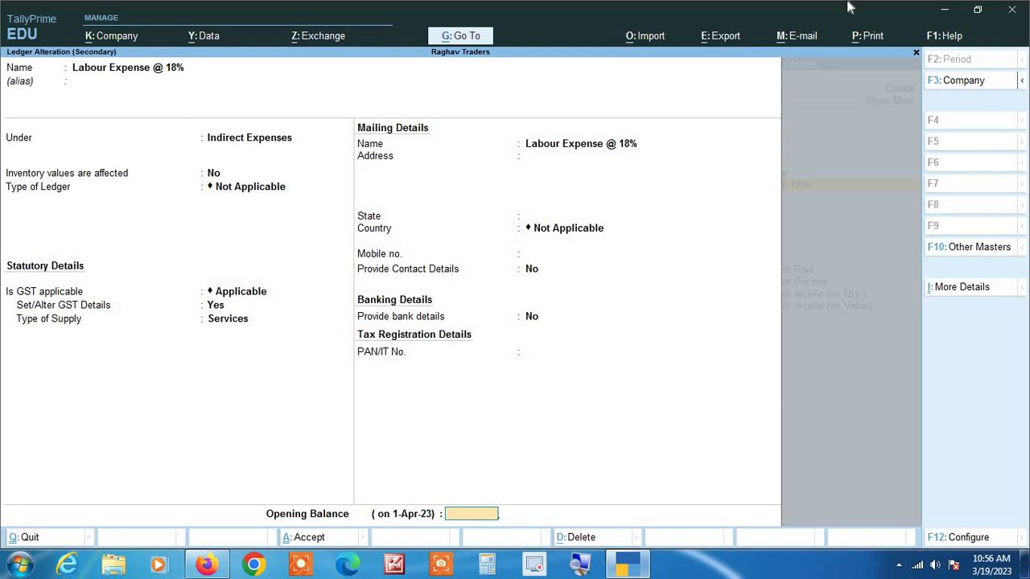
key("Return")
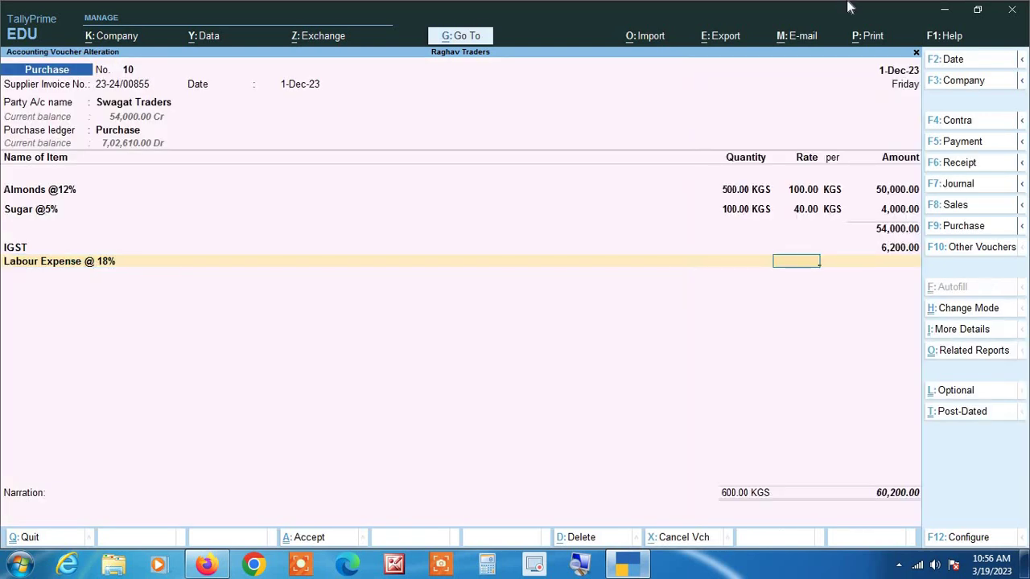
Enter an amount of 1000 for the Labour Expense @ 18% line without a rate
key("Return")
type("1000")
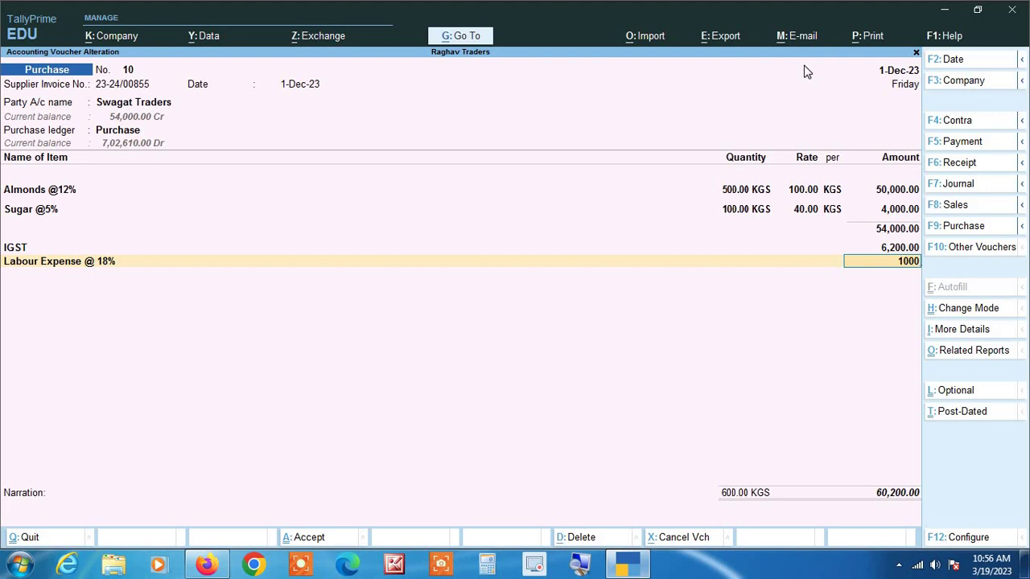
key("Return")
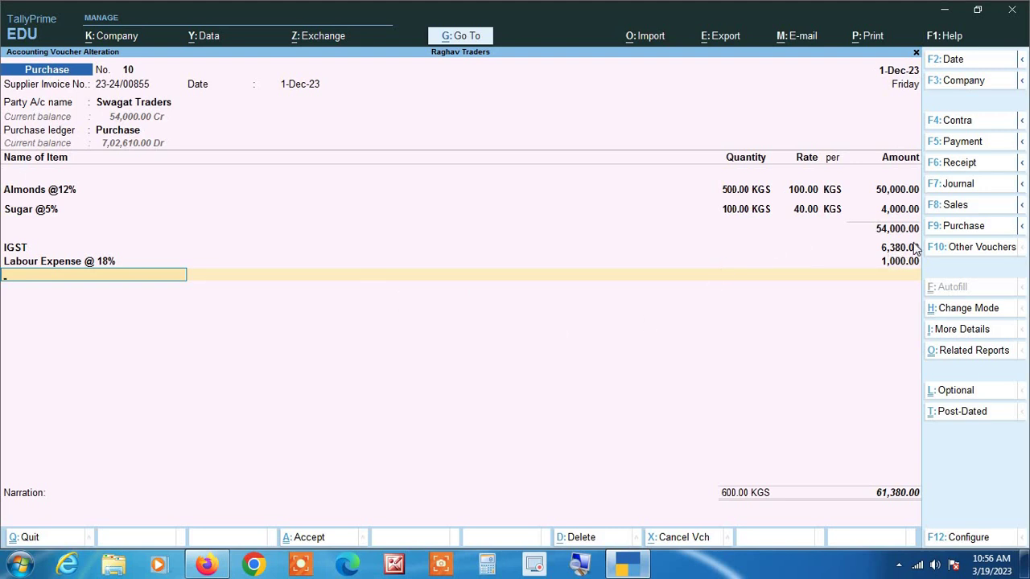
End the voucher's ledger entries, leave the narration blank and submit the purchase voucher for acceptance
key("Return")
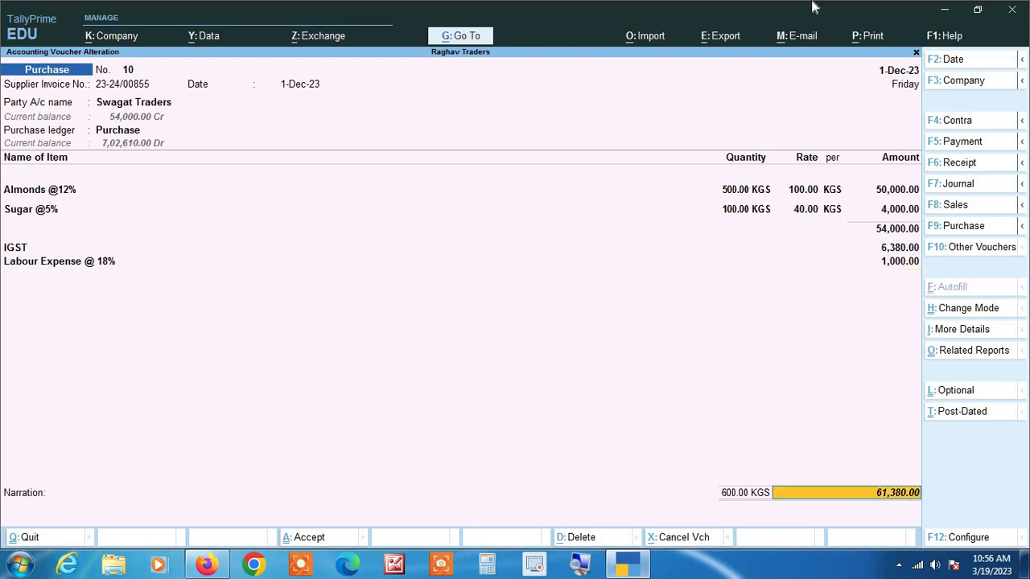
key("Return")
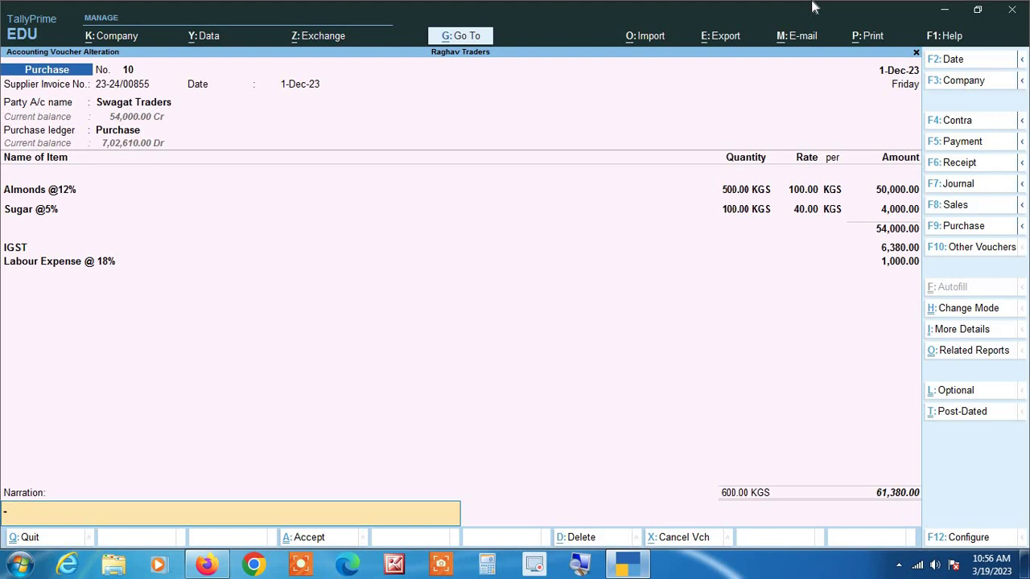
key("Return")
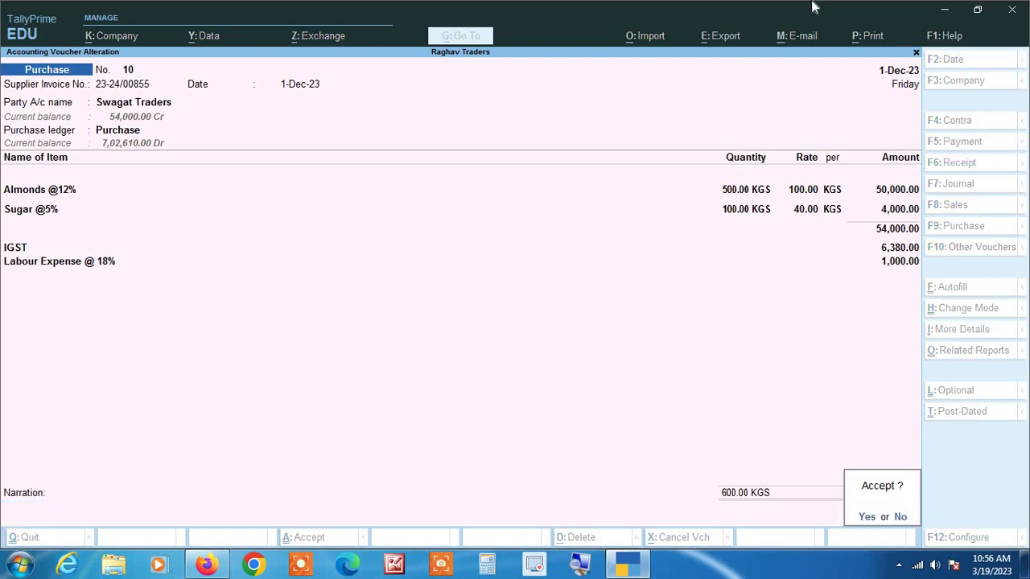